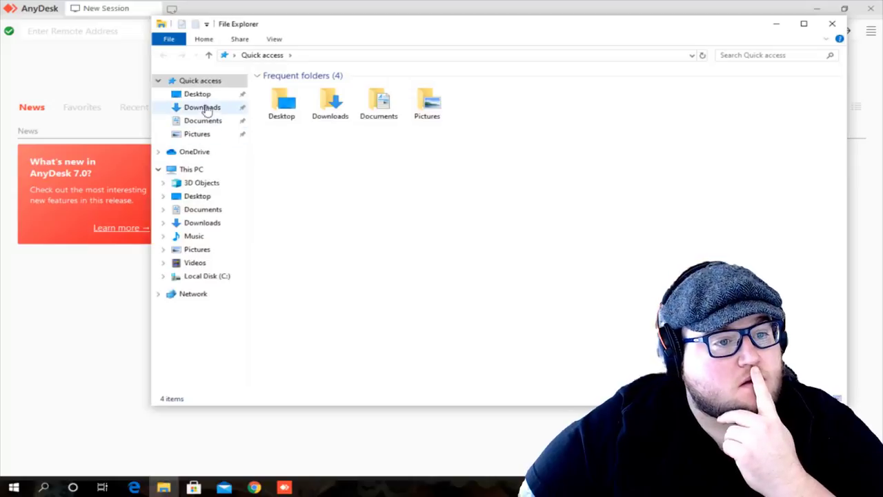
Run the downloaded AnyDesk.exe (3,715 KB) from the Downloads folder.
{"action": "left_click", "coordinate": [202, 223]}
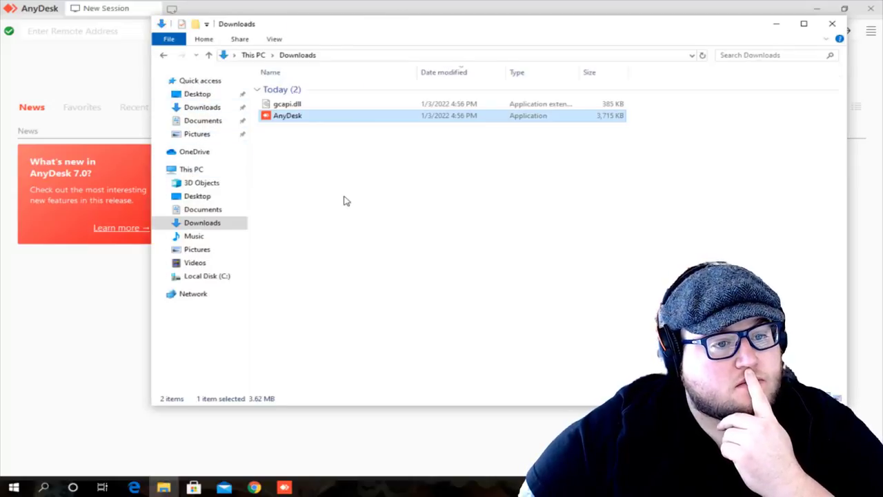
{"action": "double_click", "coordinate": [364, 120]}
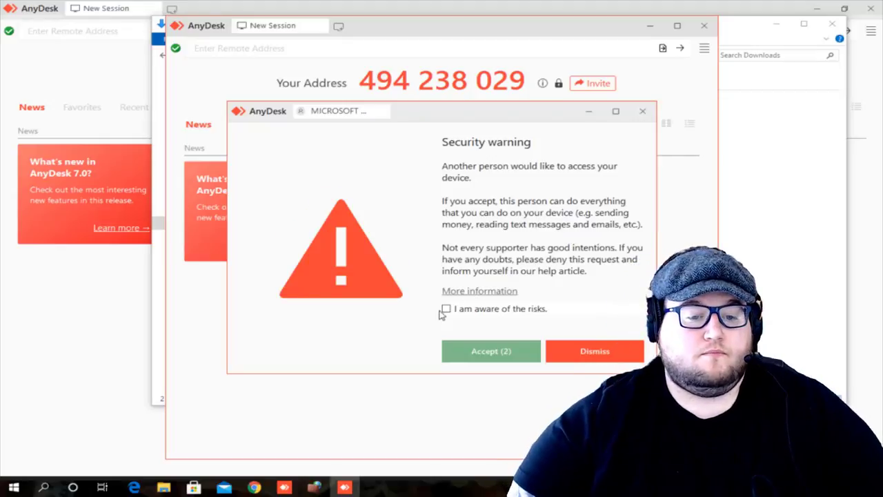
Acknowledge the risks and accept the incoming MICROSOFT SERVER session.
{"action": "left_click", "coordinate": [445, 309]}
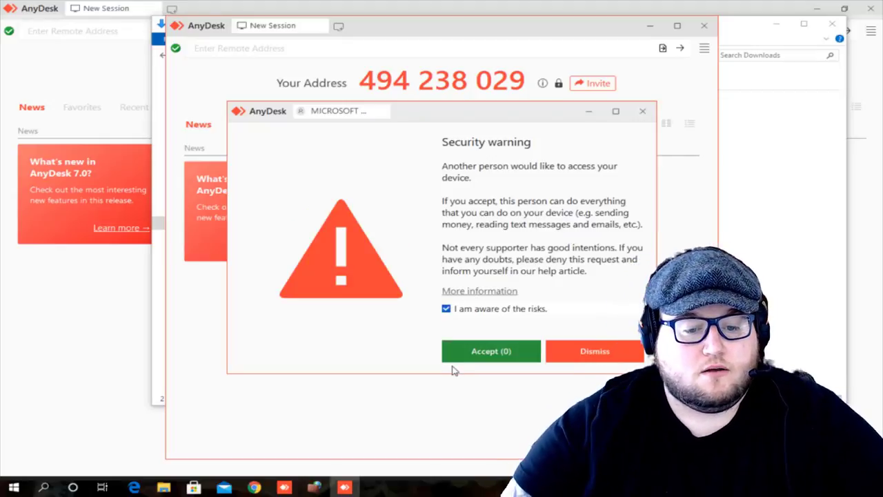
{"action": "left_click", "coordinate": [502, 354]}
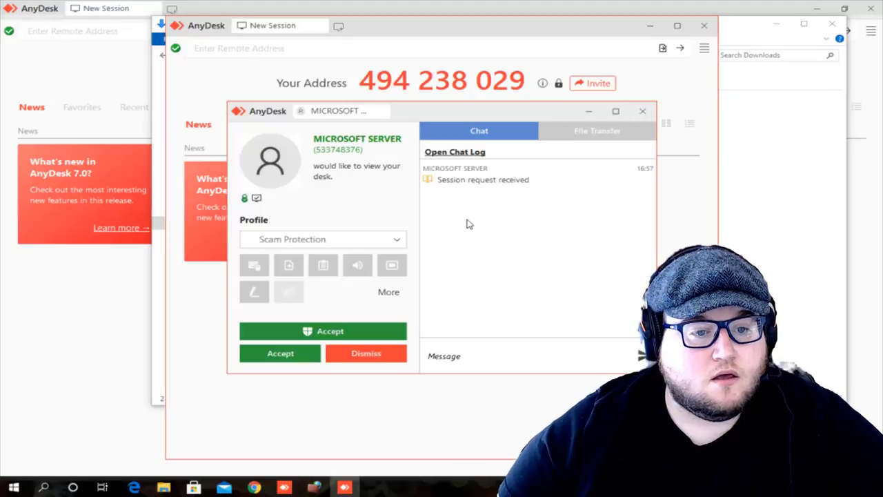
{"action": "left_click", "coordinate": [336, 334]}
Allow AnyDesk through the firewall with the administrator password, then minimize the session window.
{"action": "left_click", "coordinate": [510, 340]}
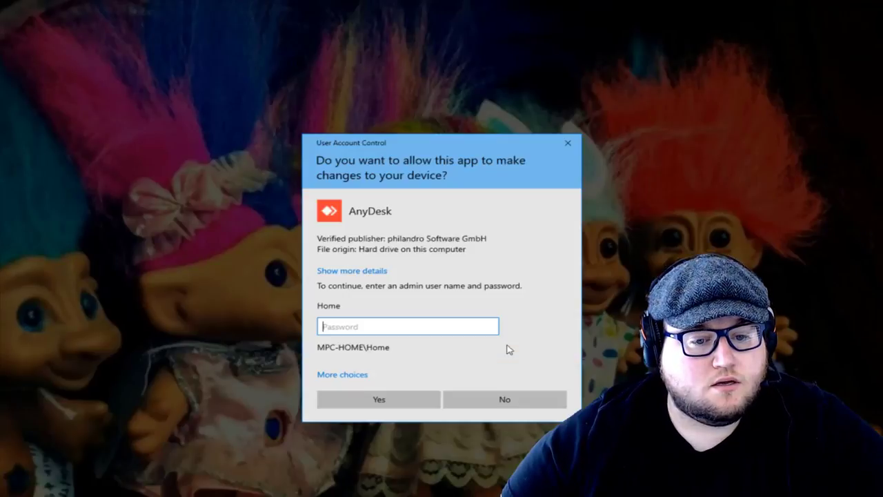
{"action": "type", "text": "•••"}
{"action": "key", "text": "Return"}
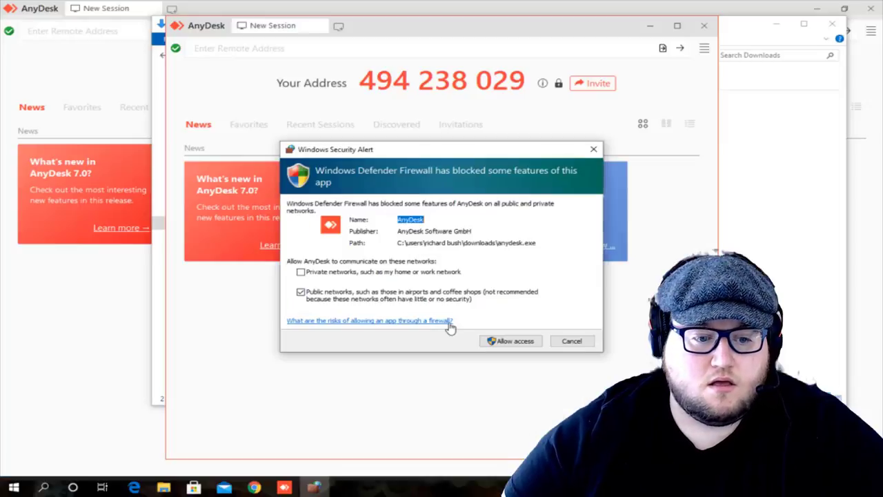
{"action": "left_click", "coordinate": [510, 340]}
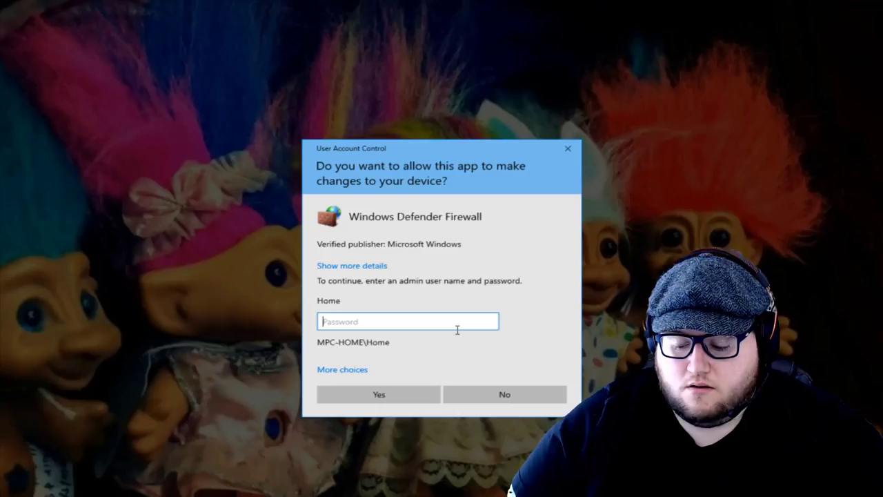
{"action": "type", "text": "abc"}
{"action": "key", "text": "Escape"}
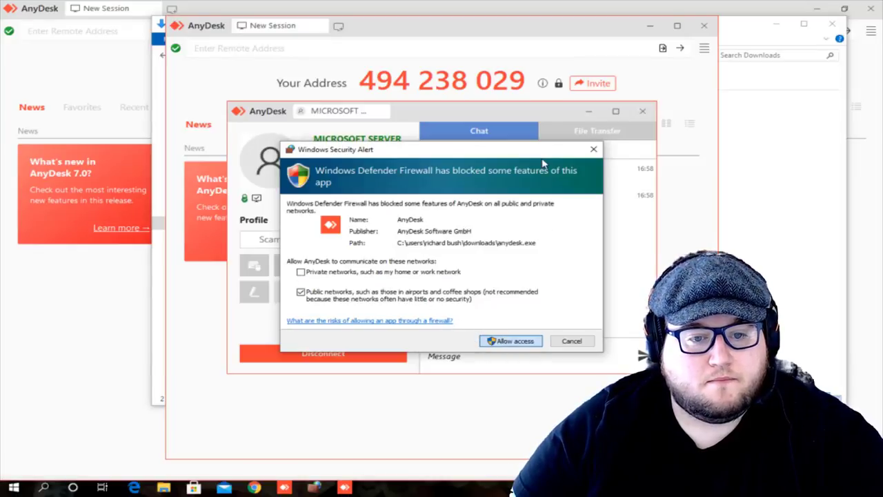
{"action": "left_click", "coordinate": [494, 111]}
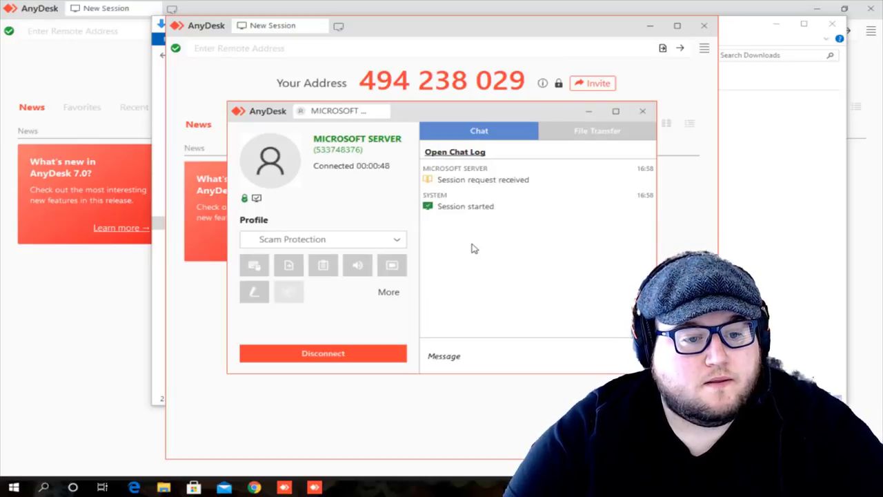
{"action": "left_click", "coordinate": [588, 111]}
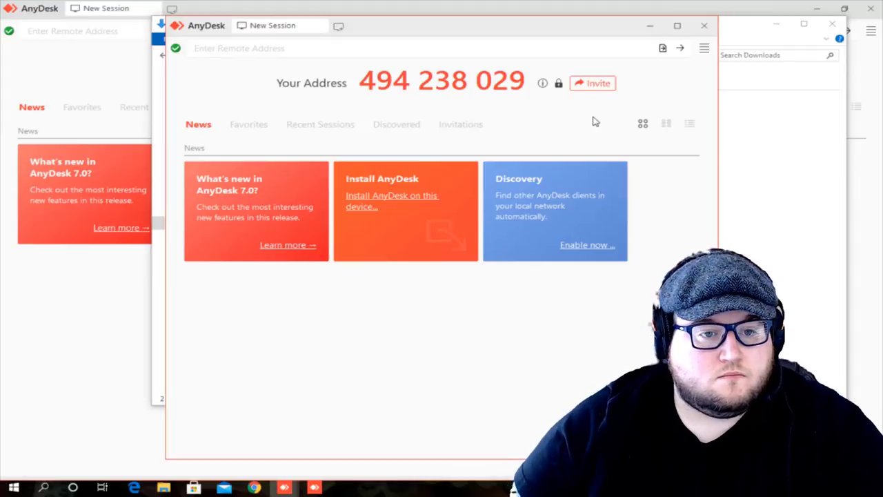
Install AnyDesk on this device, accepting the terms and authorising with the administrator password.
{"action": "left_click", "coordinate": [285, 486]}
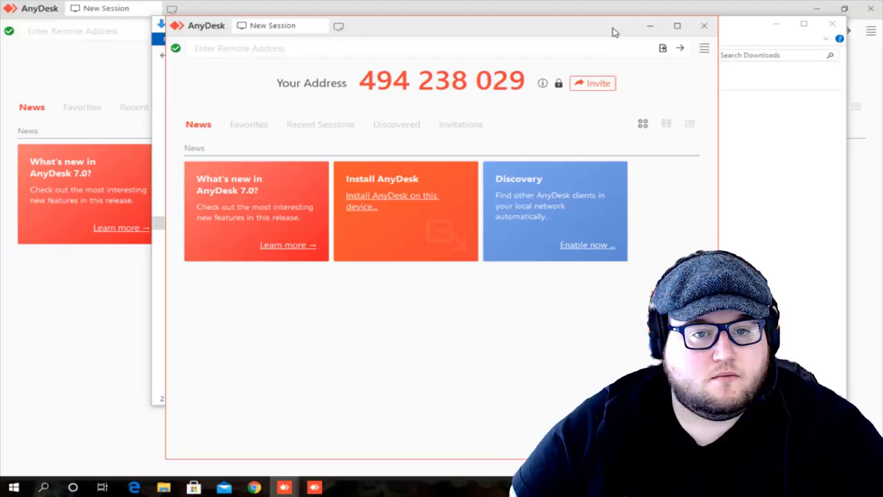
{"action": "left_click_drag", "start_coordinate": [613, 33], "coordinate": [612, 23]}
{"action": "left_click", "coordinate": [403, 192]}
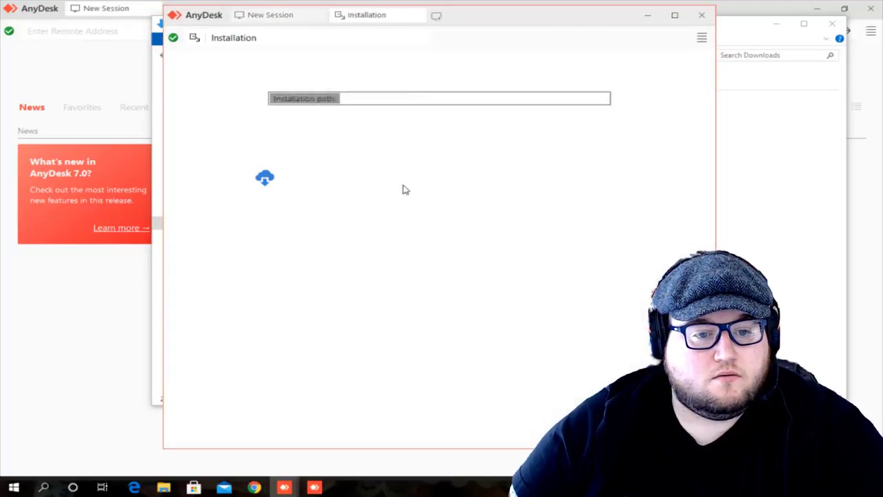
{"action": "left_click", "coordinate": [495, 338]}
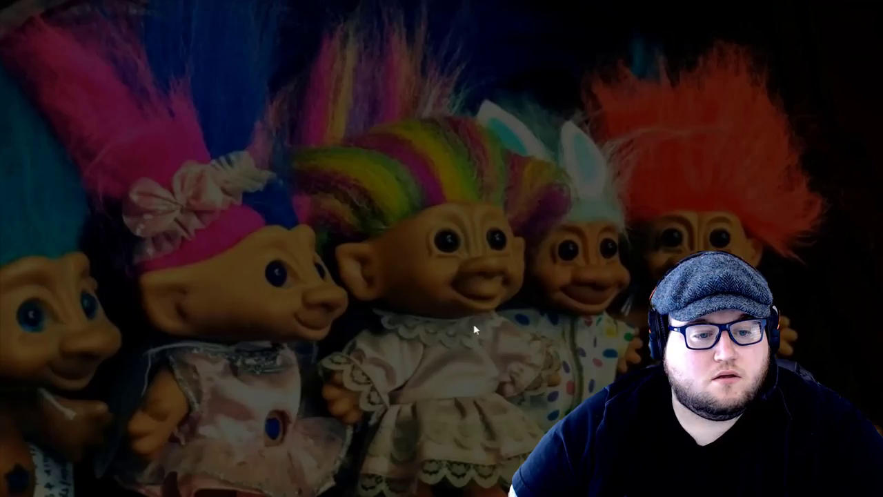
{"action": "type", "text": "****"}
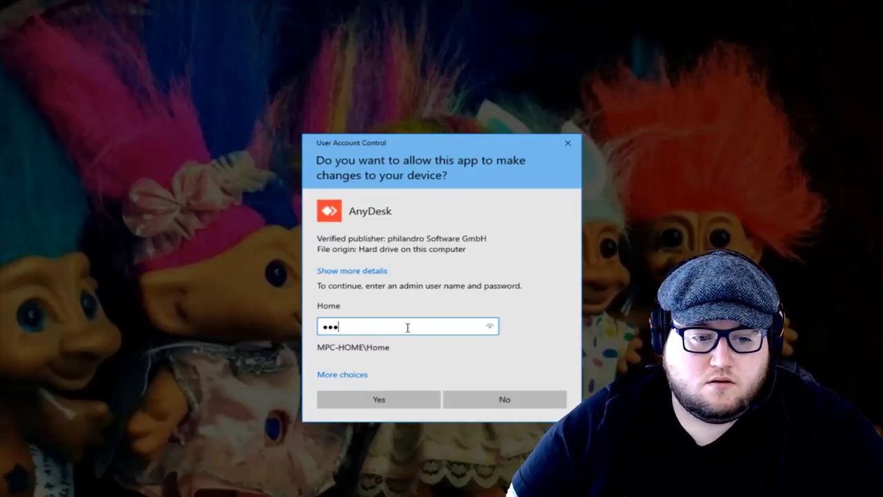
{"action": "key", "text": "Return"}
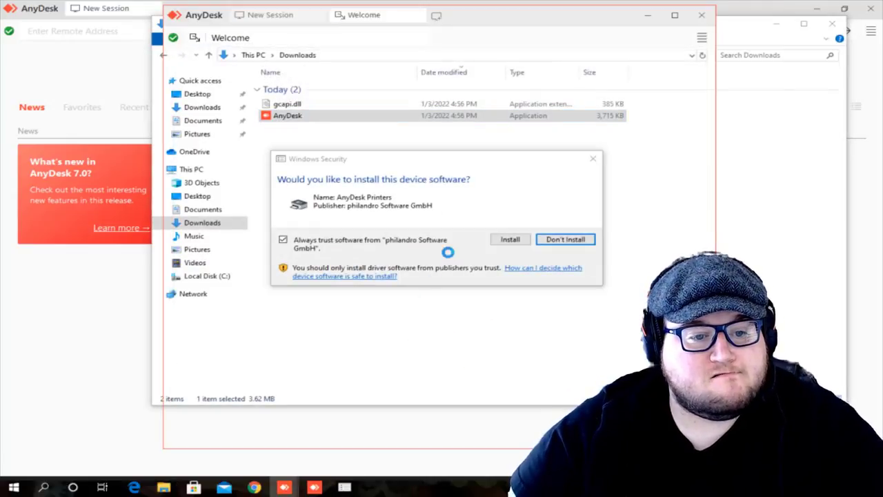
Minimize the Welcome window and approve installing the AnyDesk Printers device software.
{"action": "left_click", "coordinate": [495, 240]}
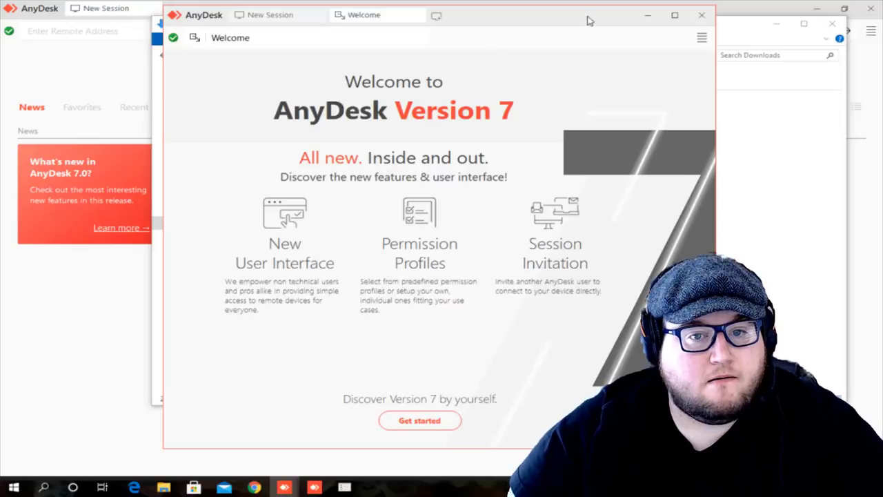
{"action": "left_click", "coordinate": [645, 16]}
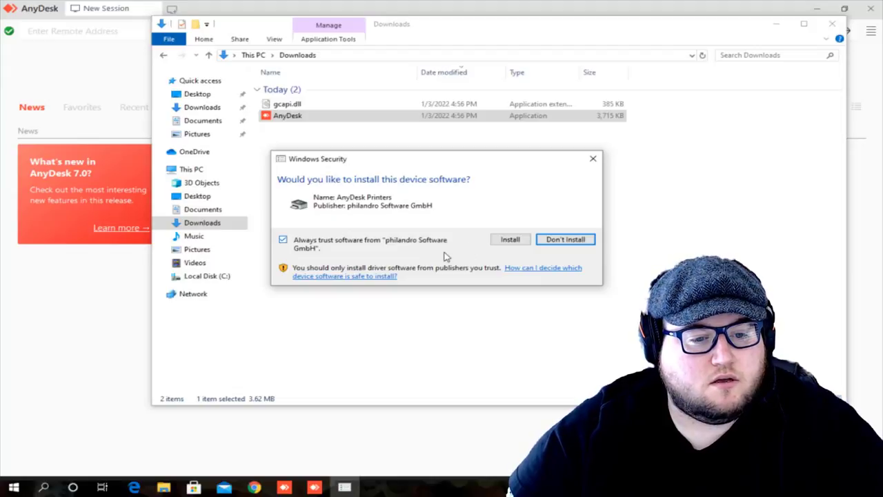
{"action": "left_click", "coordinate": [511, 240]}
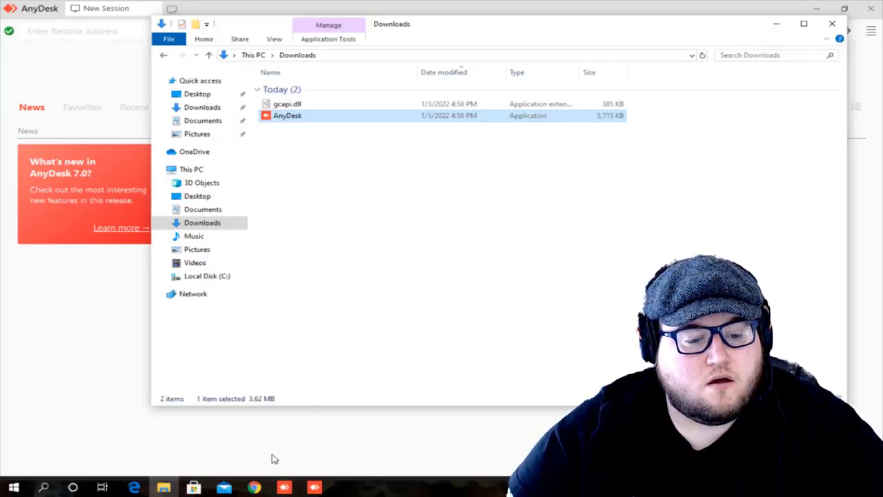
Minimize the session window and File Explorer, then open AnyDesk's hamburger menu.
{"action": "left_click", "coordinate": [314, 487]}
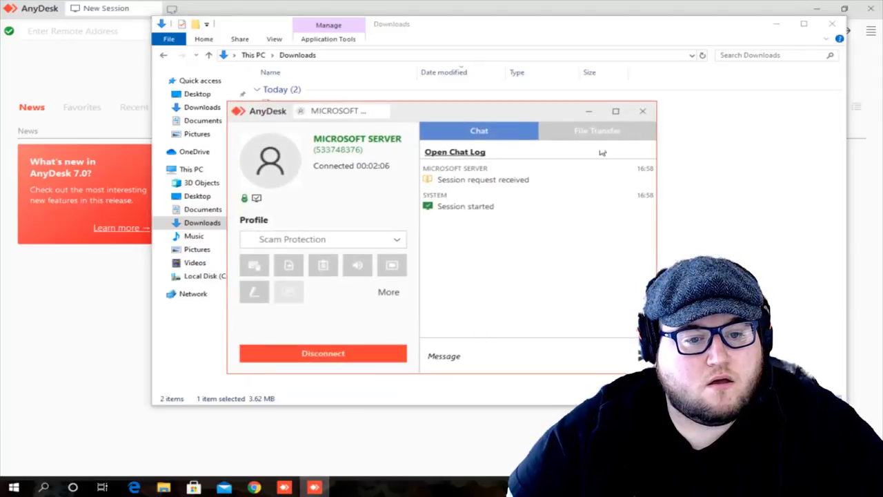
{"action": "left_click", "coordinate": [590, 111]}
{"action": "left_click", "coordinate": [776, 23]}
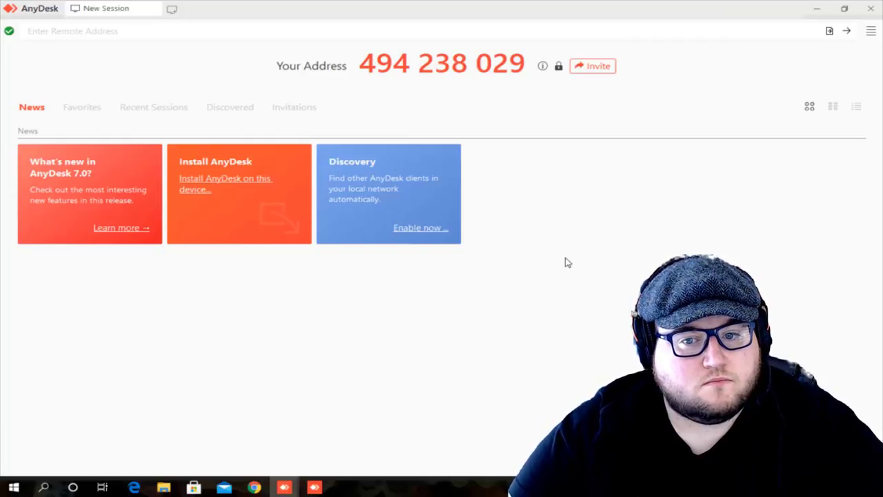
{"action": "left_click", "coordinate": [870, 32]}
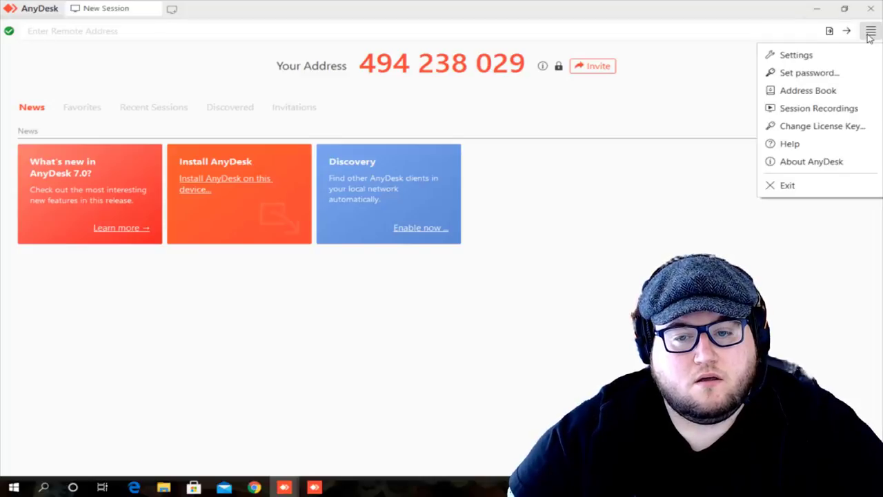
Choose Set password…, authorise with the admin password, and enable unattended access in Security settings.
{"action": "left_click", "coordinate": [808, 73]}
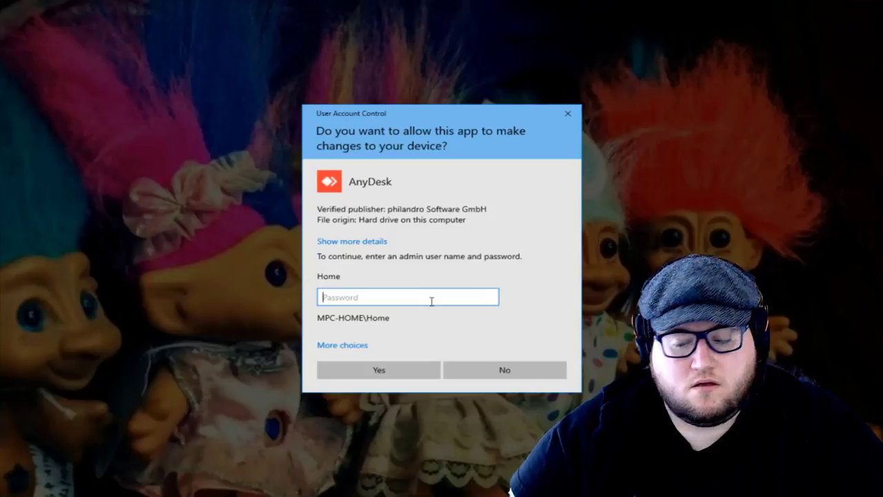
{"action": "type", "text": "•••"}
{"action": "key", "text": "Return"}
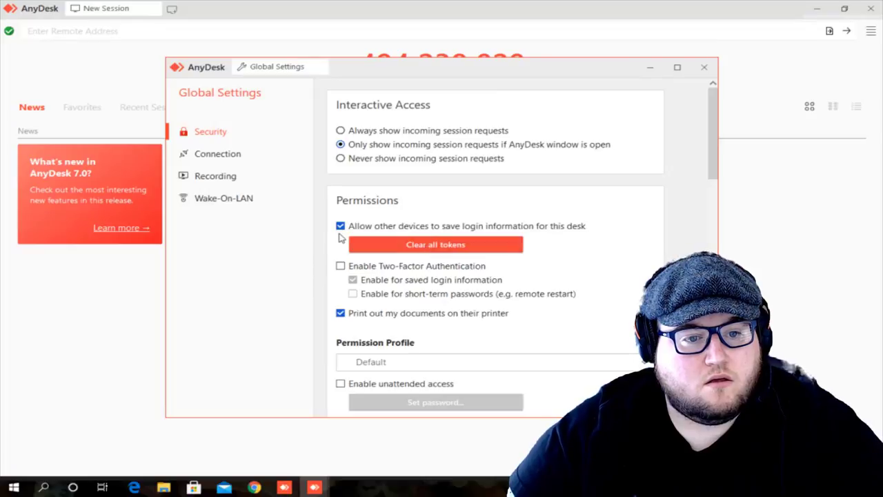
{"action": "scroll", "coordinate": [339, 238], "scroll_direction": "down", "scroll_amount": 5}
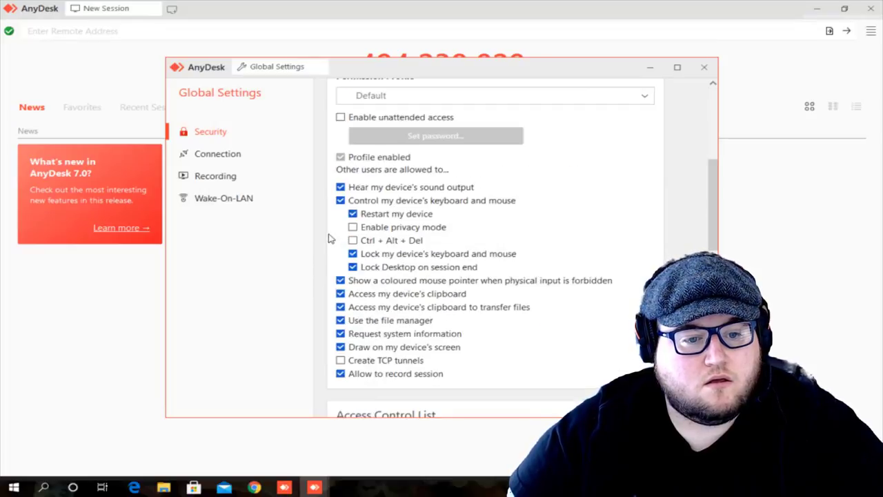
{"action": "scroll", "coordinate": [328, 238], "scroll_direction": "down", "scroll_amount": 10}
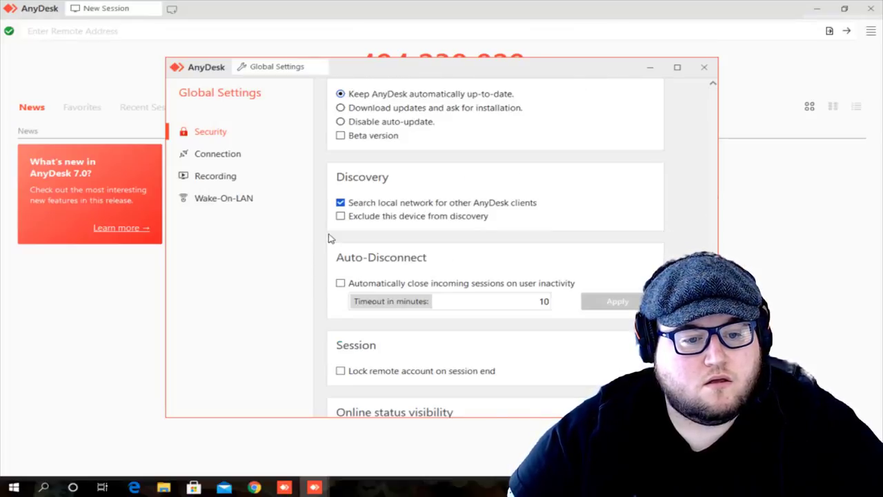
{"action": "scroll", "coordinate": [328, 238], "scroll_direction": "down", "scroll_amount": 1}
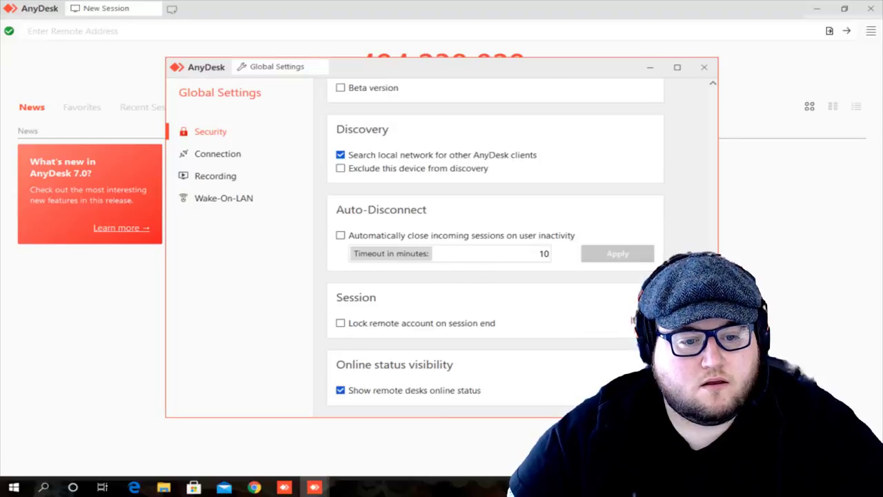
{"action": "left_click_drag", "start_coordinate": [711, 345], "coordinate": [707, 81]}
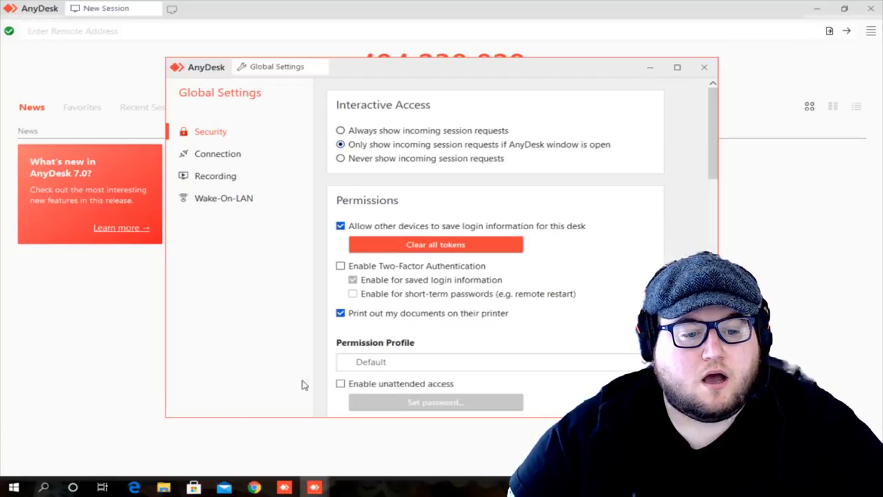
{"action": "left_click", "coordinate": [340, 384]}
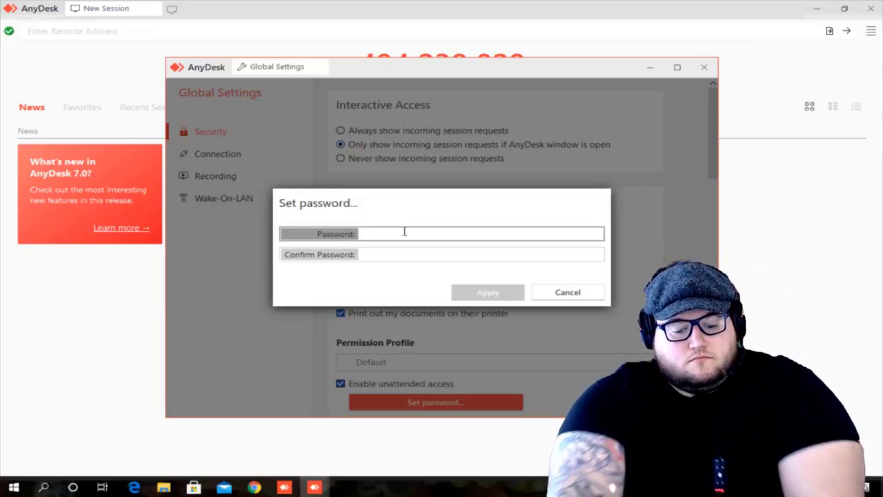
Enter the unattended-access password in both Password and Confirm Password fields and apply it.
{"action": "type", "text": "a"}
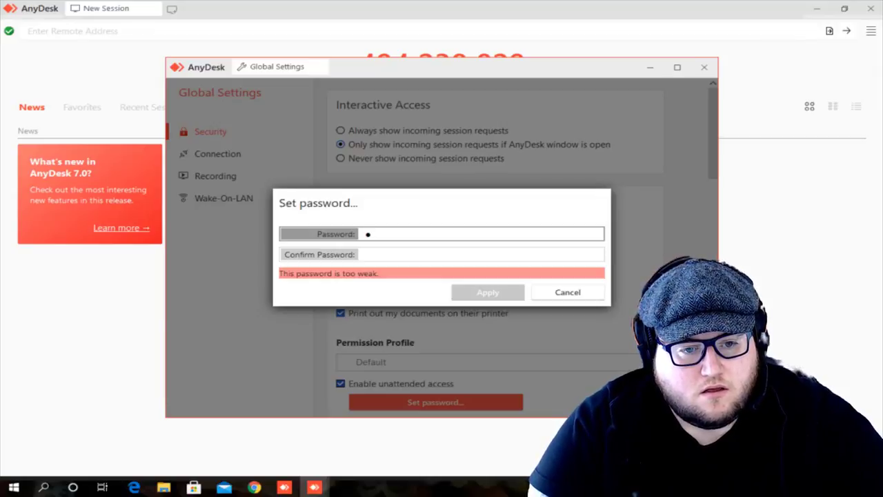
{"action": "type", "text": "aa"}
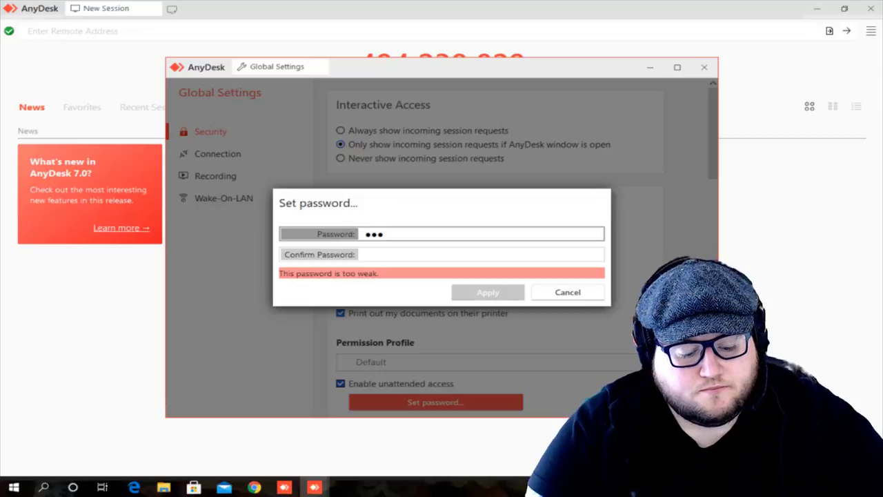
{"action": "type", "text": "aaaaa"}
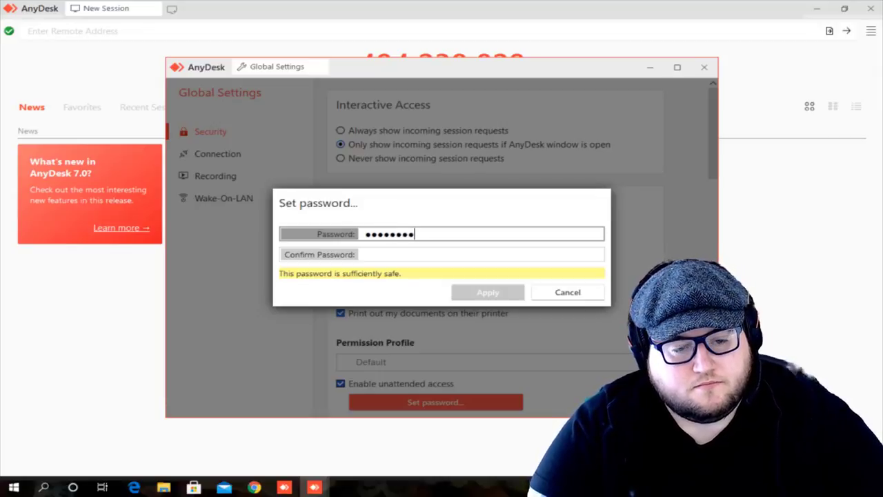
{"action": "left_click", "coordinate": [366, 255]}
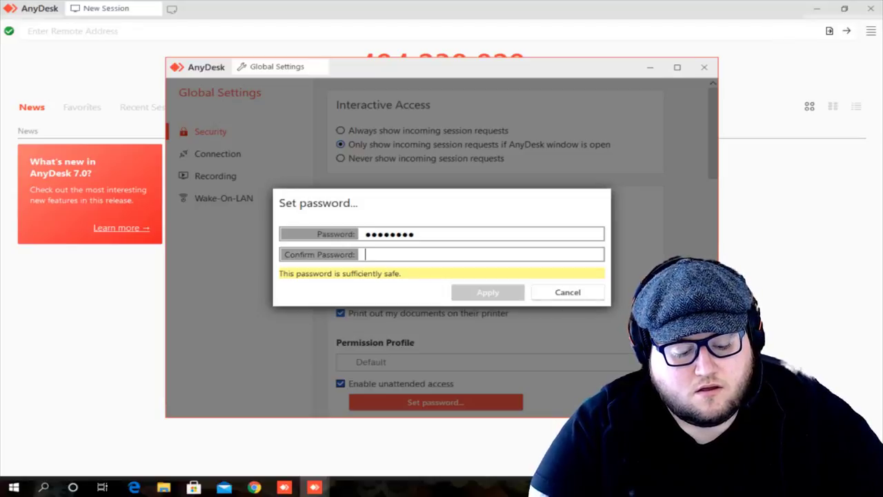
{"action": "type", "text": "aaaaaaaa"}
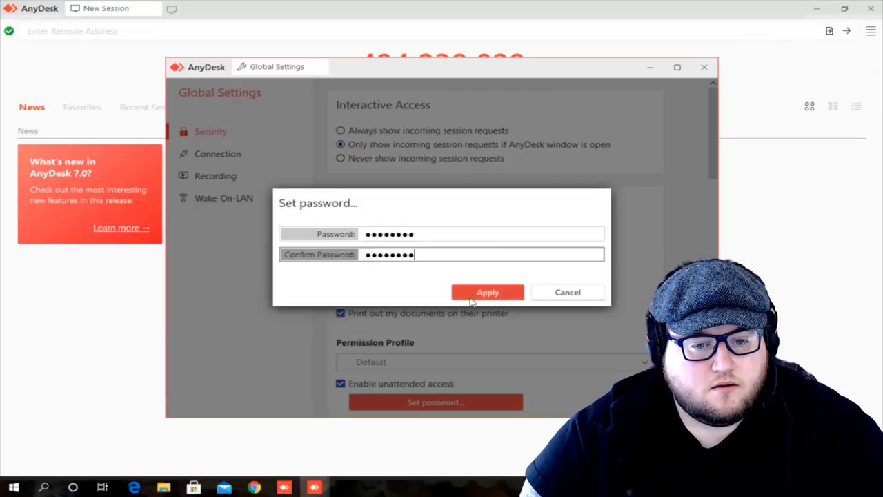
{"action": "left_click", "coordinate": [472, 298]}
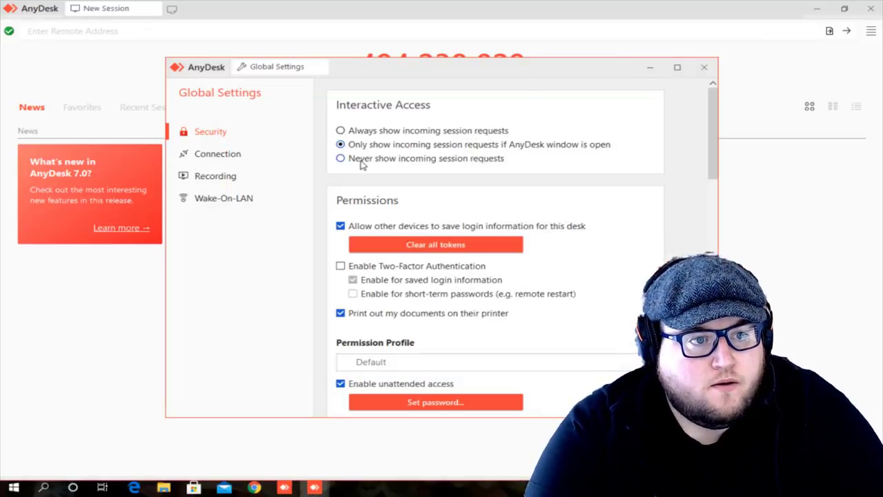
Set incoming session requests to never show and permit privacy mode and Ctrl + Alt + Del.
{"action": "left_click", "coordinate": [360, 161]}
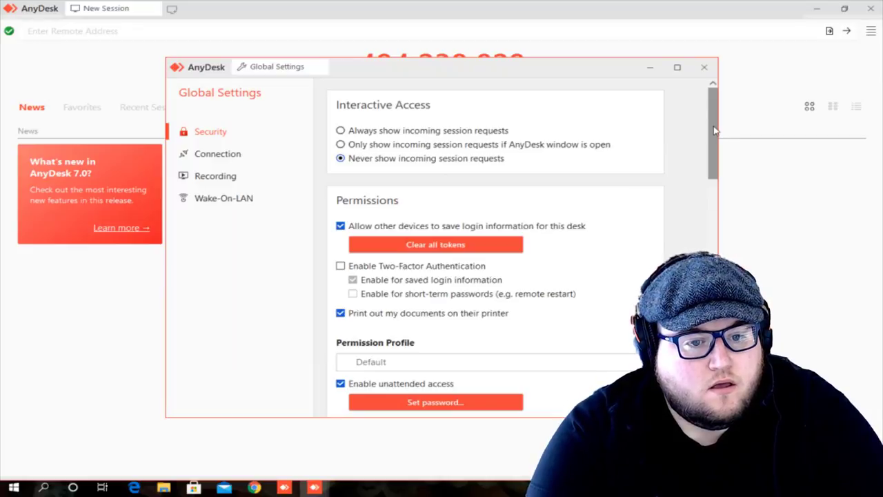
{"action": "left_click_drag", "start_coordinate": [707, 130], "coordinate": [712, 200]}
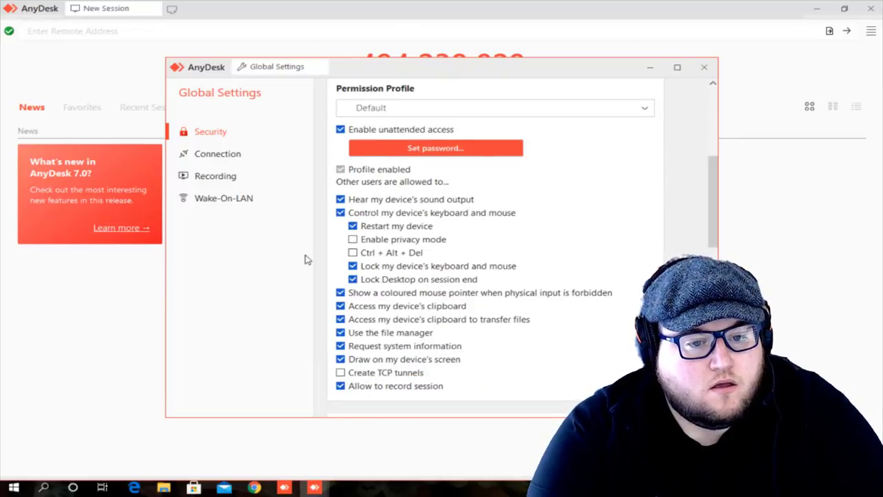
{"action": "left_click", "coordinate": [356, 240]}
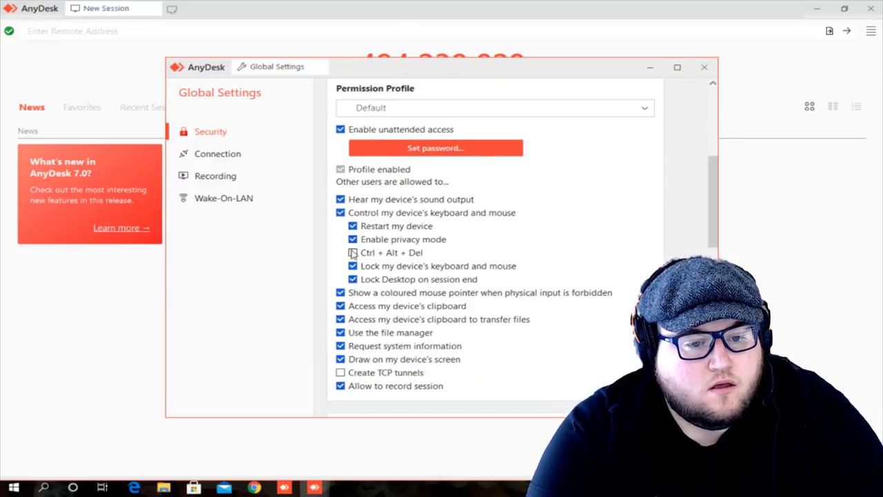
{"action": "left_click", "coordinate": [353, 253]}
{"action": "left_click", "coordinate": [435, 4]}
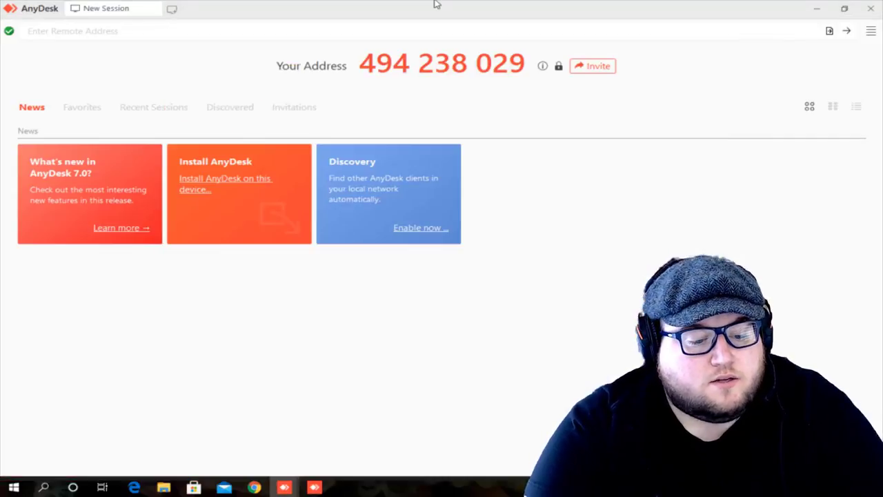